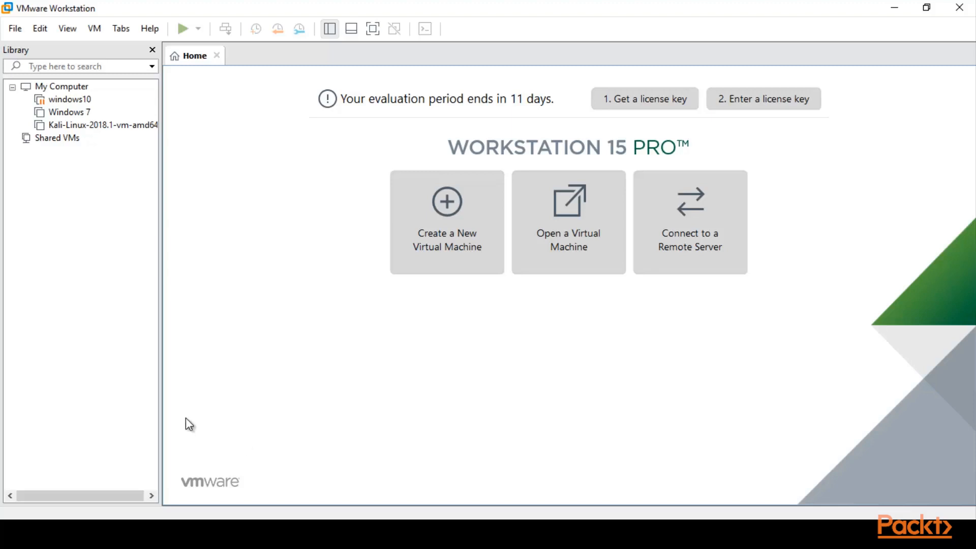
- Start creating a new virtual machine with the Typical (recommended) configuration
click(15, 29)
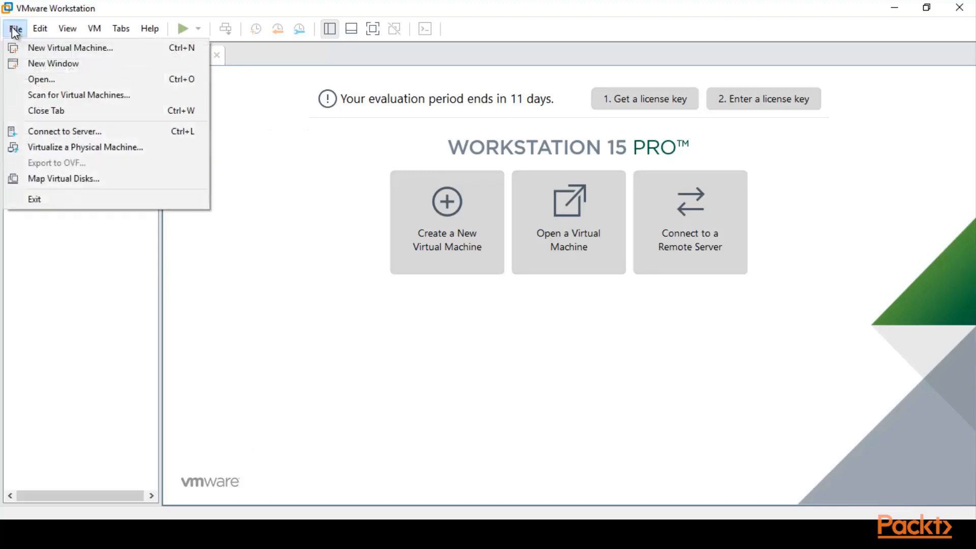
click(59, 50)
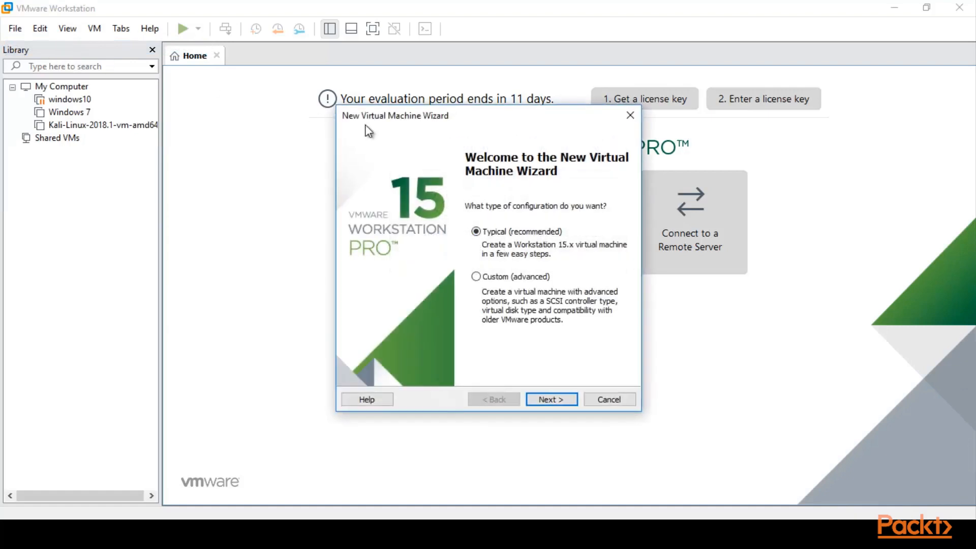
drag(451, 123, 429, 90)
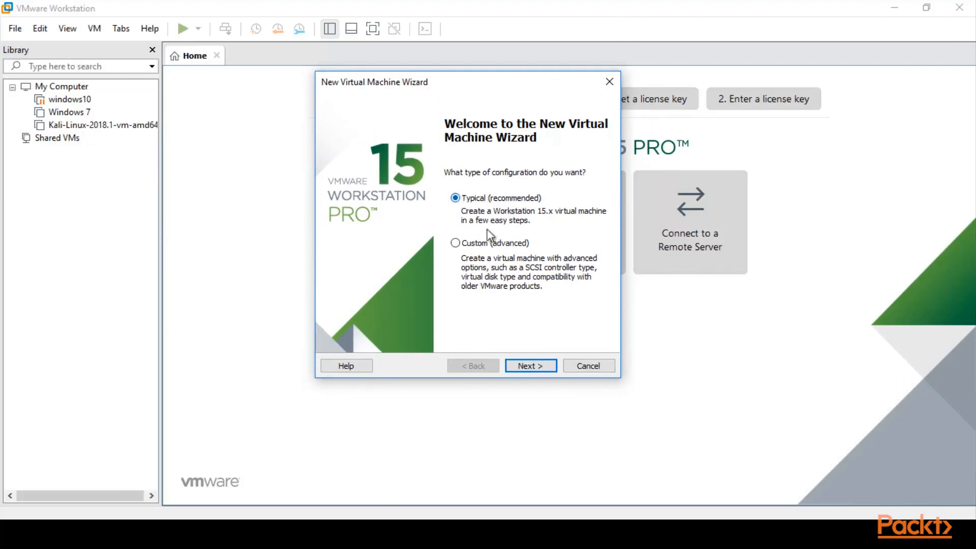
click(525, 361)
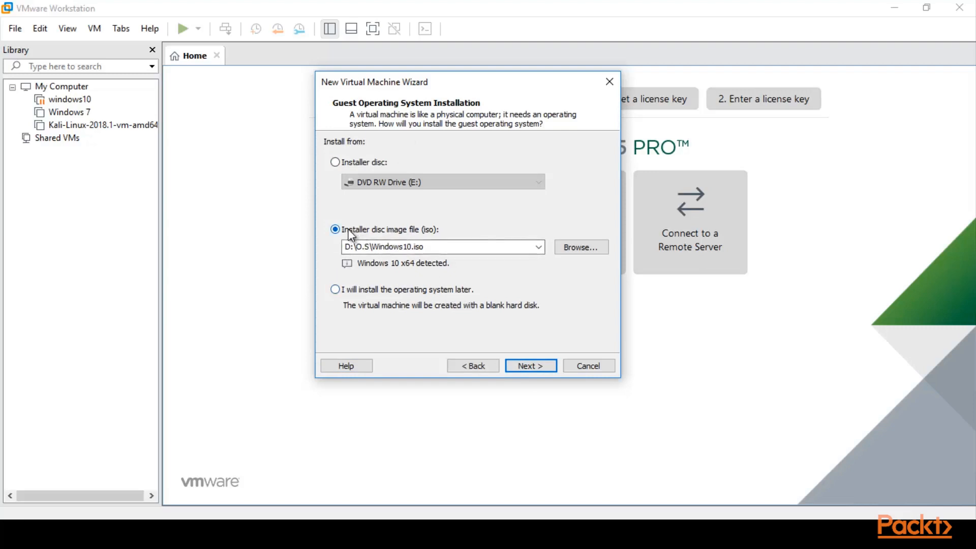
- Choose the Windows10 disc image in the O.S folder on drive D as the guest operating system installer
click(573, 247)
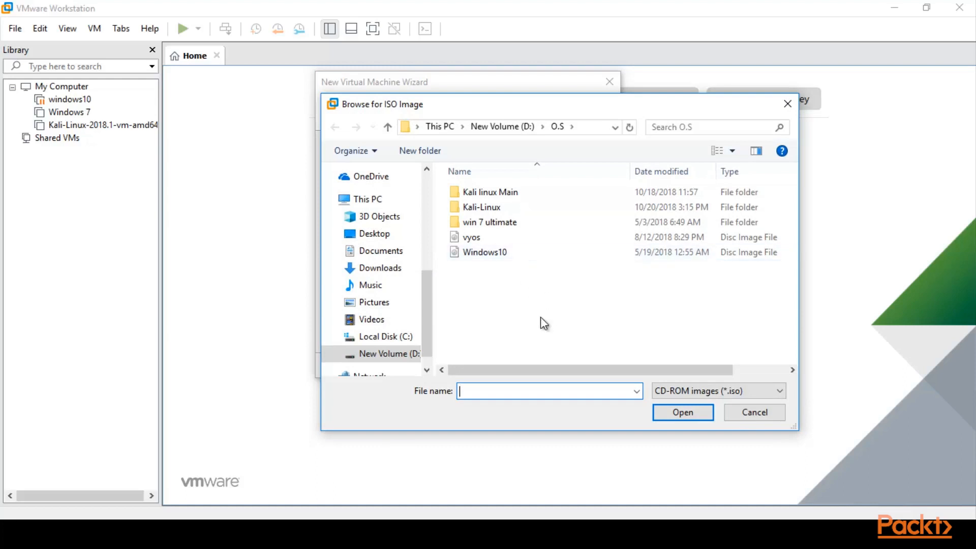
click(398, 360)
scroll(607, 268, down, 8)
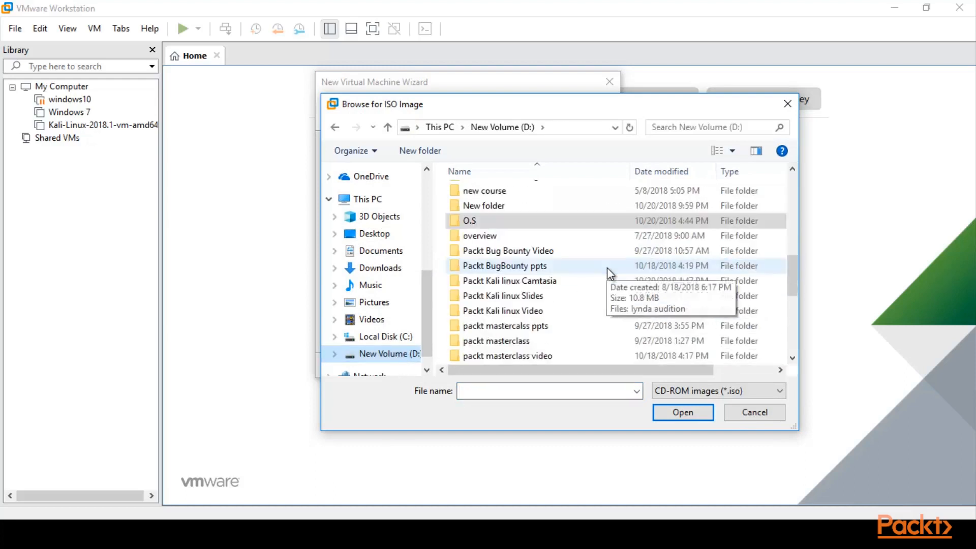
scroll(608, 263, down, 2)
scroll(608, 263, up, 7)
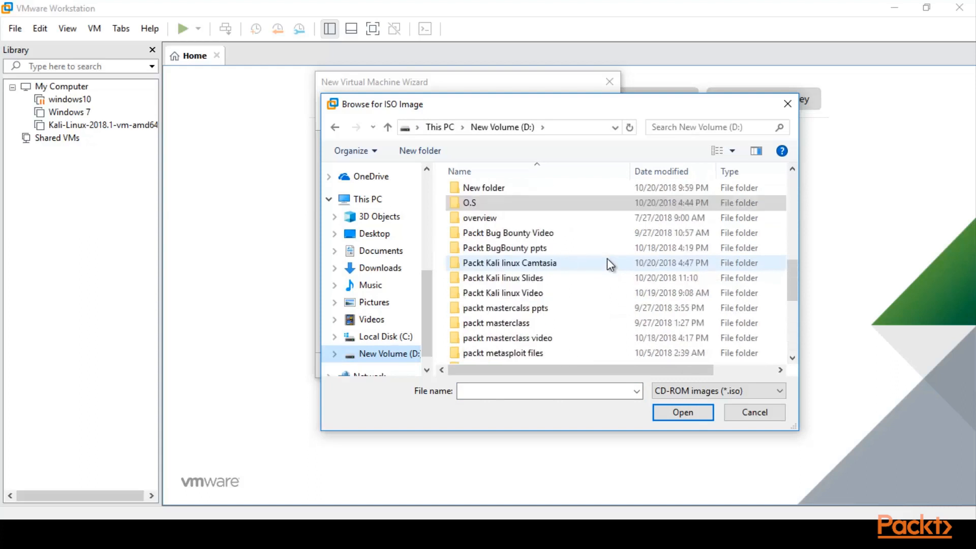
double_click(496, 294)
click(497, 255)
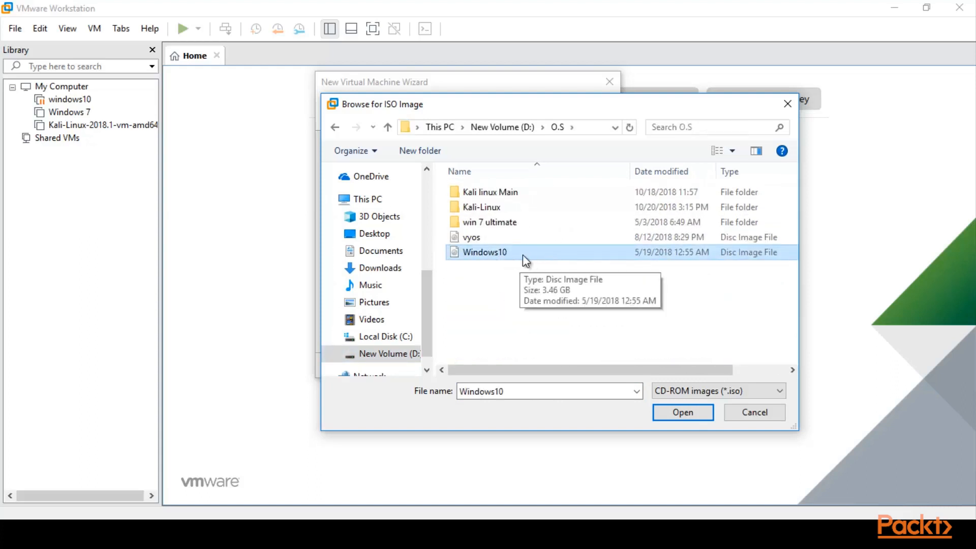
click(680, 410)
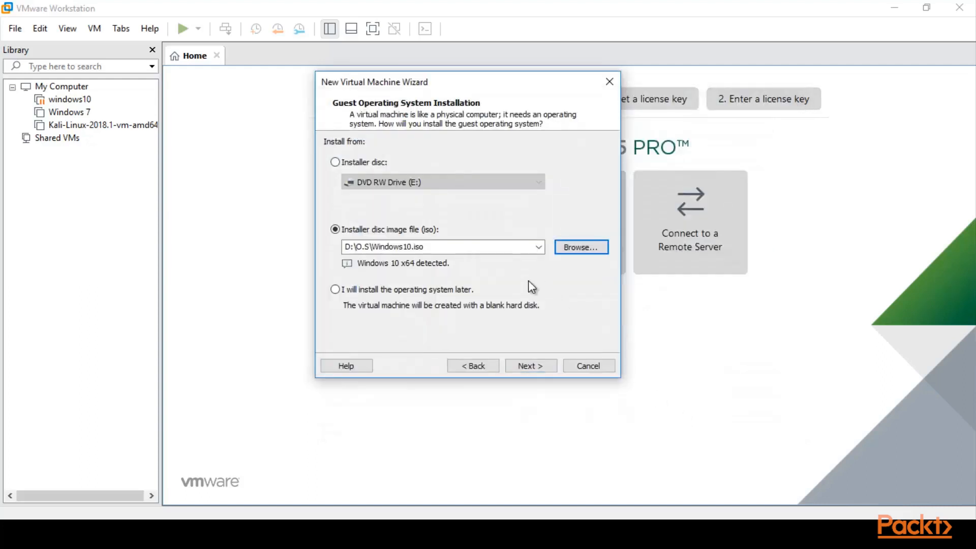
click(532, 366)
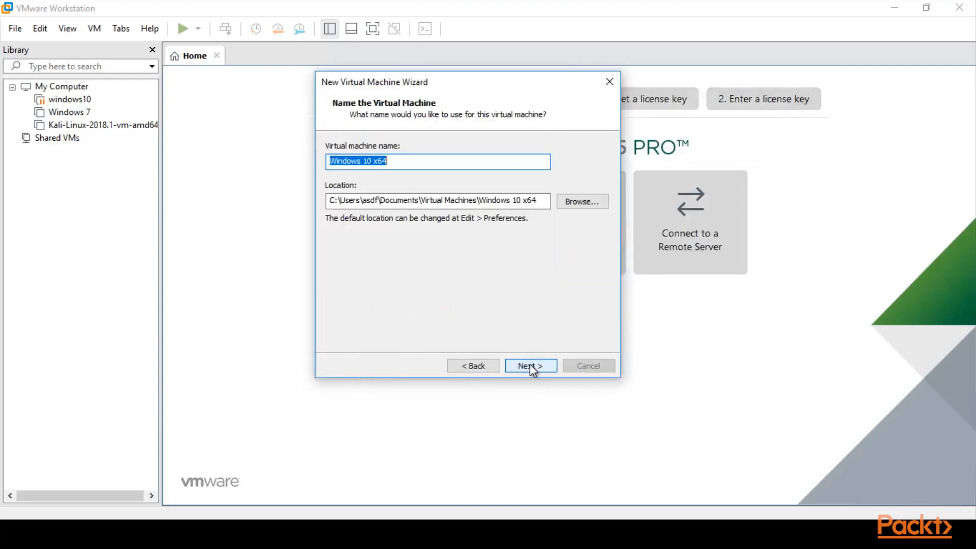
- Accept Windows 10 x64 as the virtual machine's name and keep its default location
drag(395, 162, 328, 161)
click(440, 164)
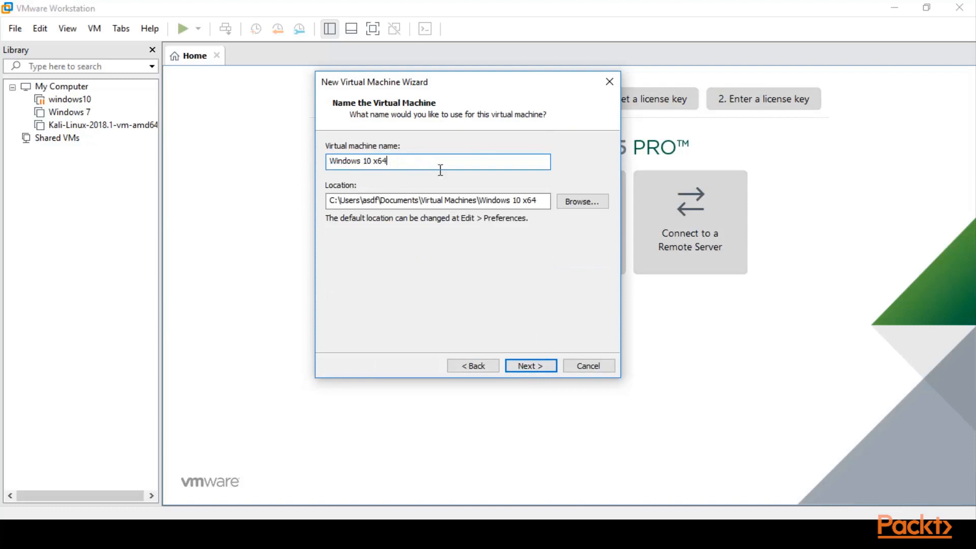
click(532, 366)
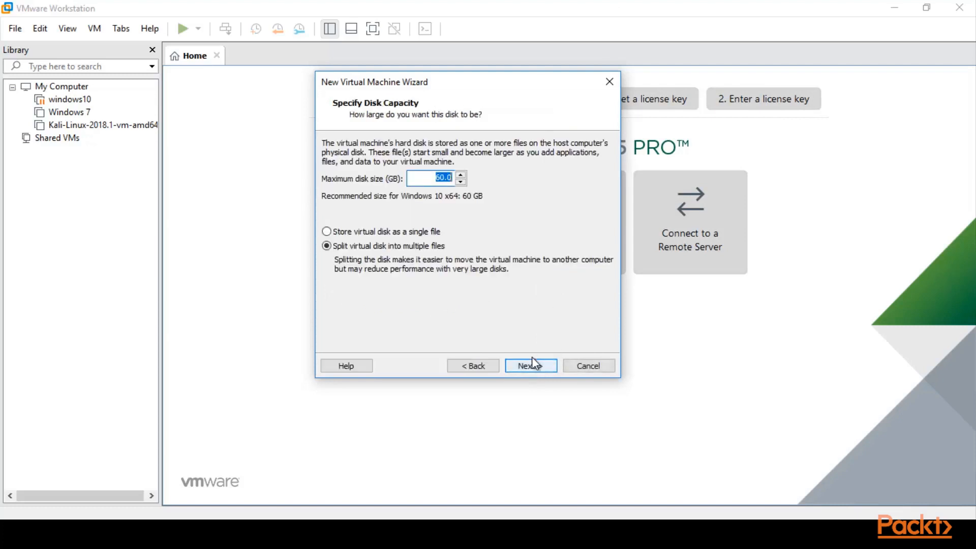
- Set the maximum disk size to 30 GB and store the virtual disk as a single file
click(435, 179)
drag(434, 179, 460, 179)
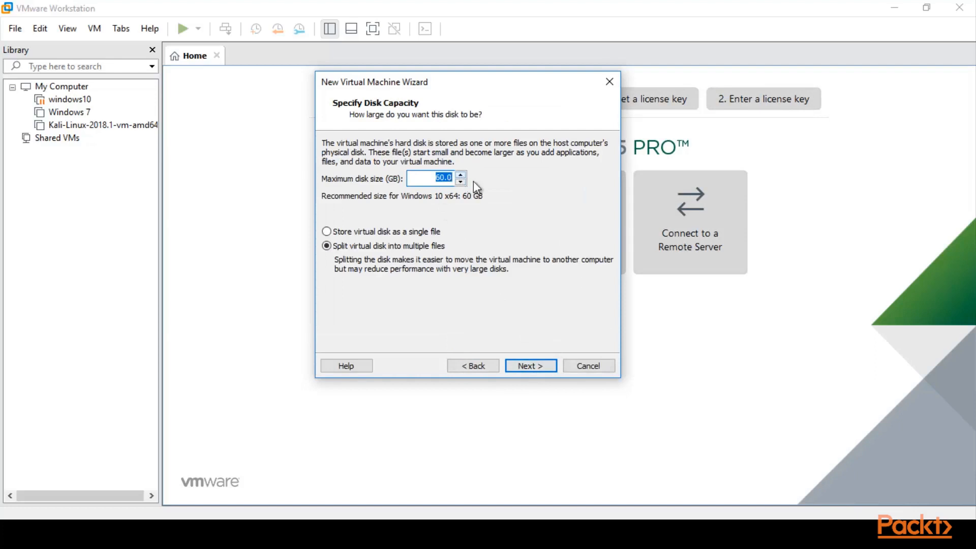
click(440, 179)
drag(445, 179, 435, 179)
text(30)
click(341, 234)
click(523, 366)
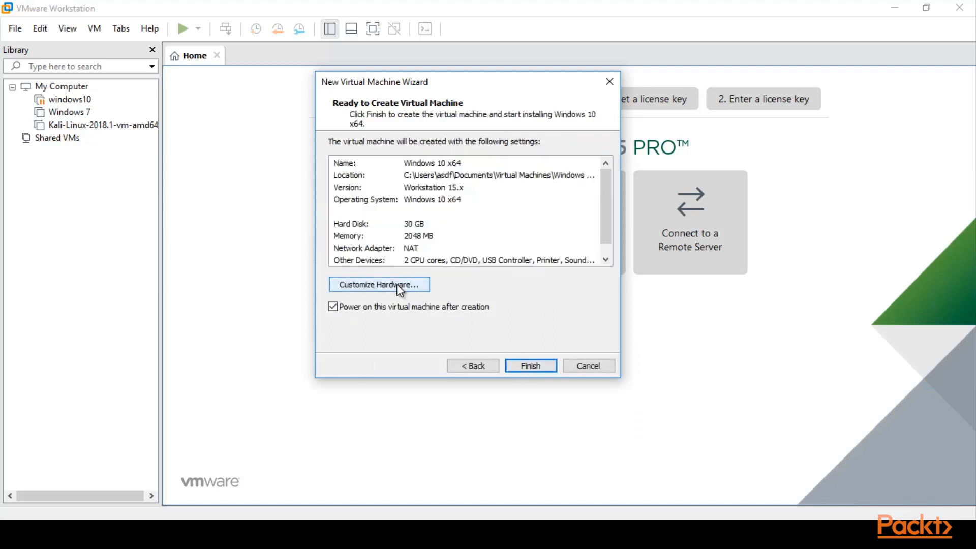
- Customize the hardware by setting the network adapter to Bridged, and review the memory and processor settings
click(395, 284)
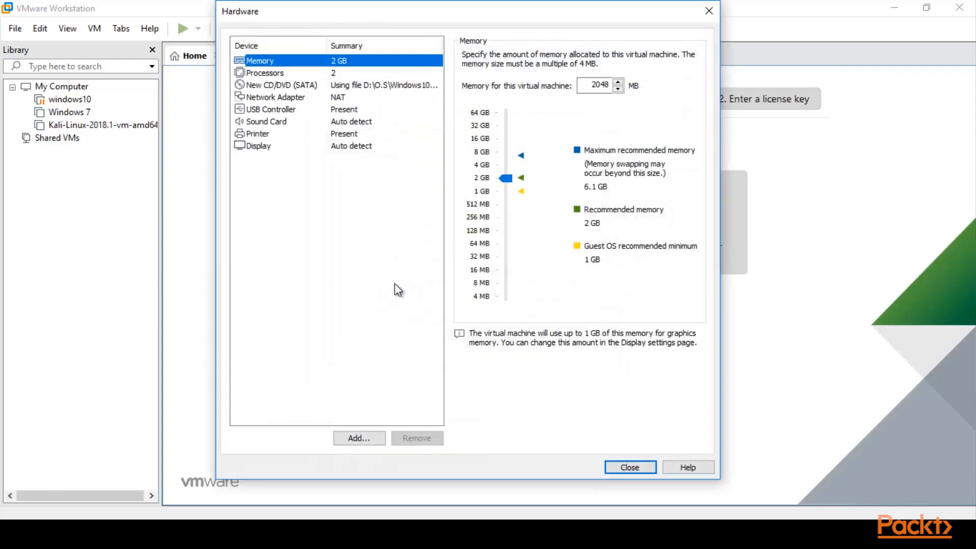
click(326, 98)
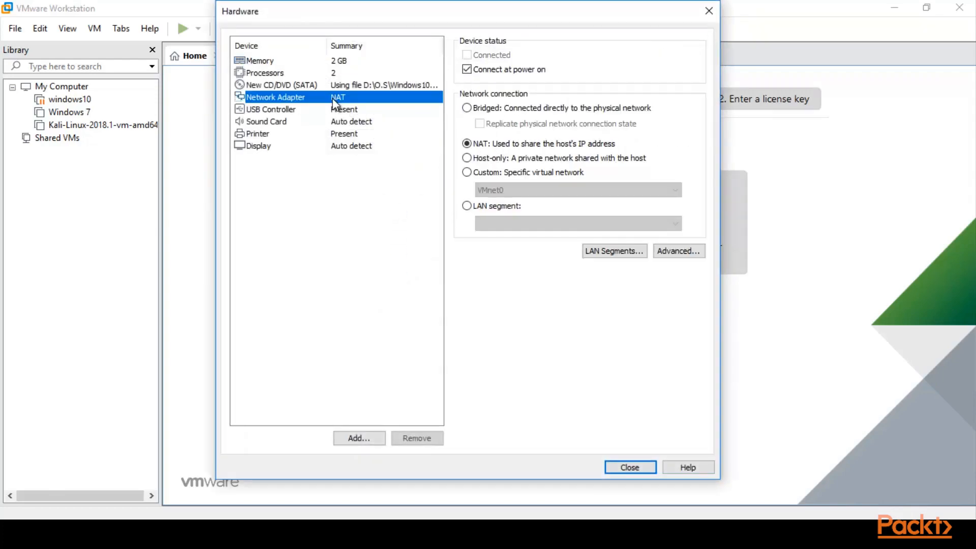
click(468, 108)
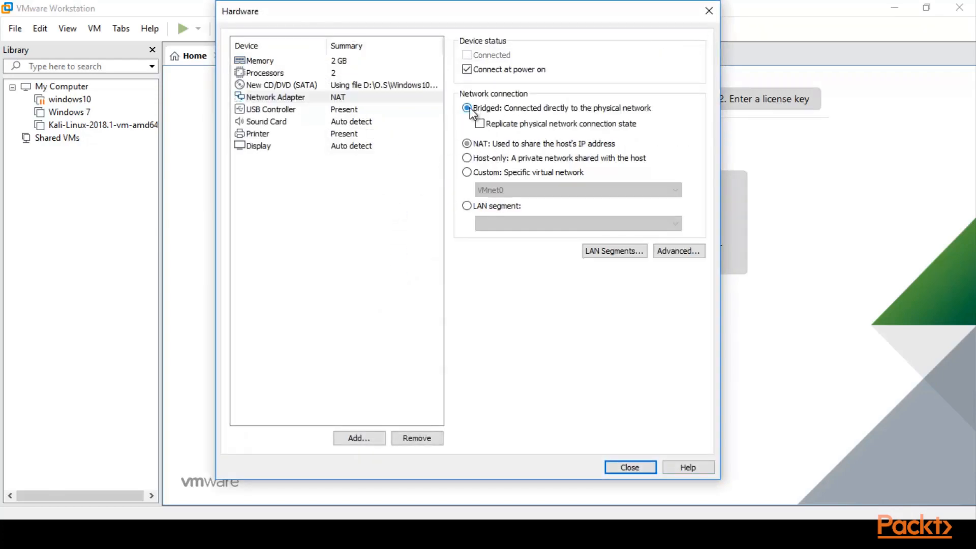
click(333, 60)
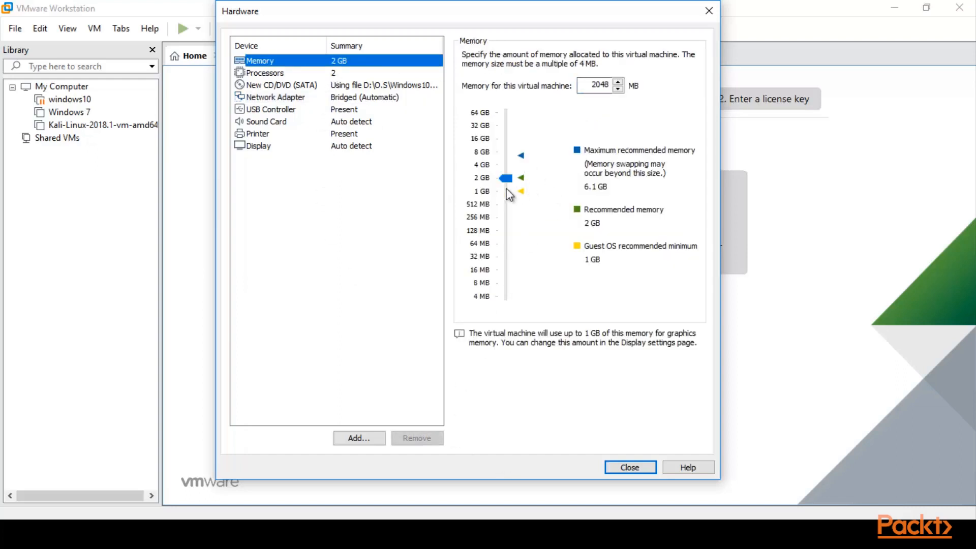
click(359, 73)
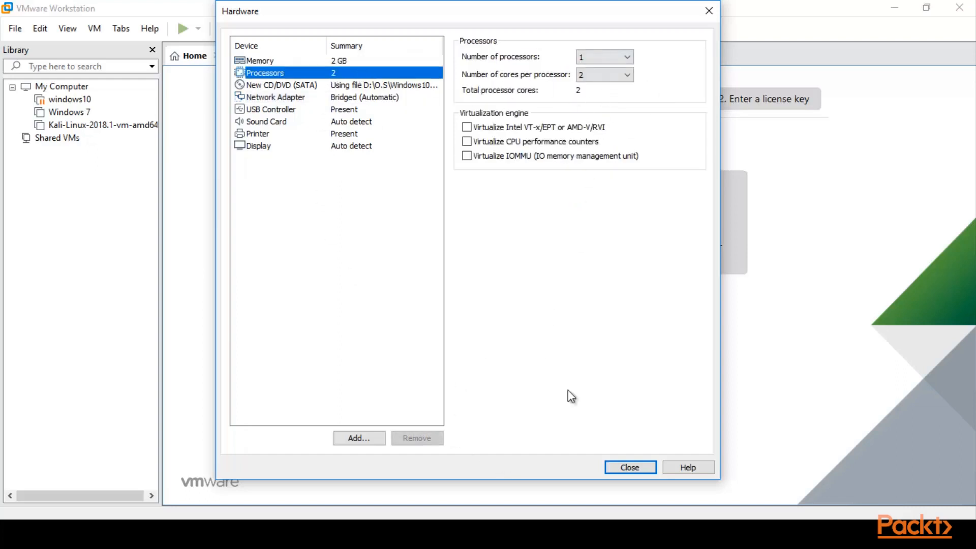
click(634, 467)
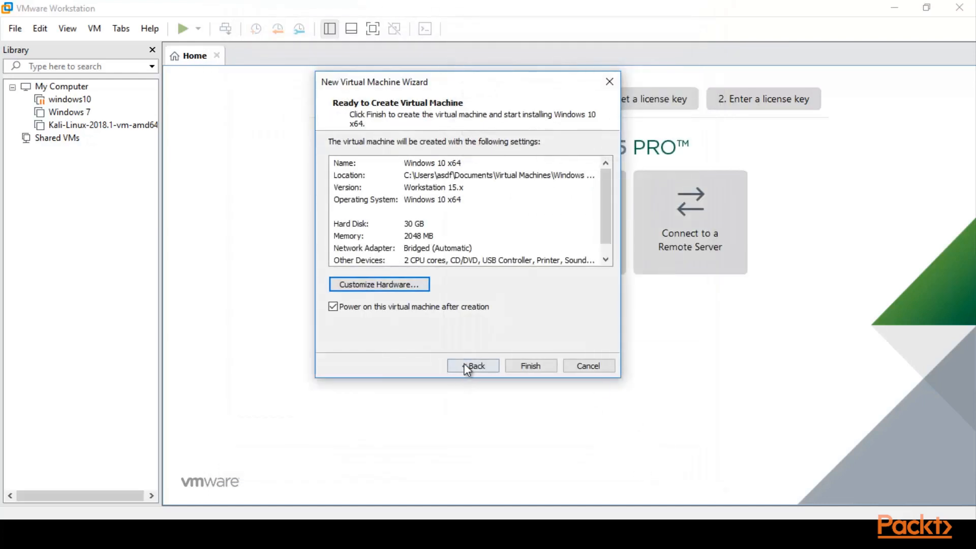
- Go back to the disk capacity settings and set the maximum disk size to 60 GB
click(471, 366)
click(438, 179)
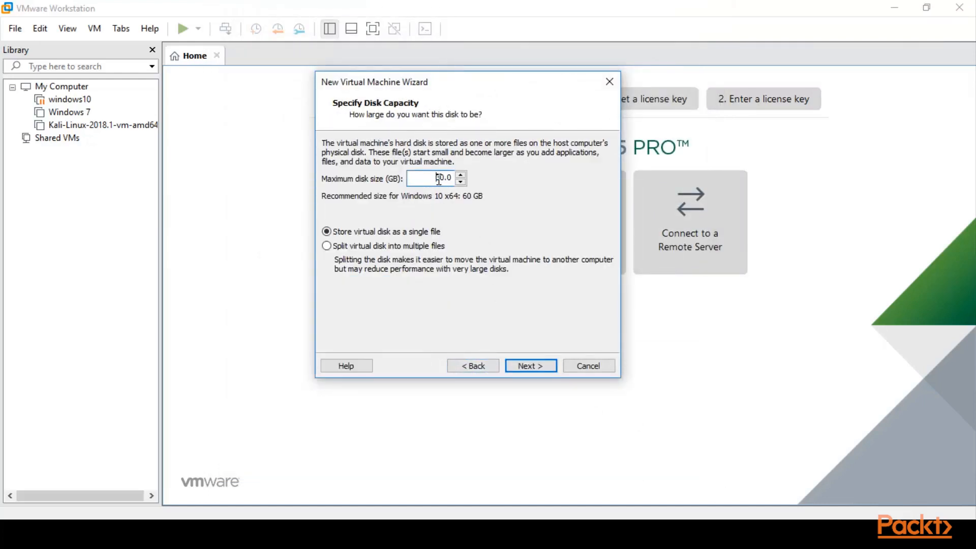
key(BackSpace)
text(3)
drag(445, 176, 434, 176)
text(60)
click(523, 366)
- Review the network adapter, memory and hard disk in the settings summary and finish creating the virtual machine
click(449, 251)
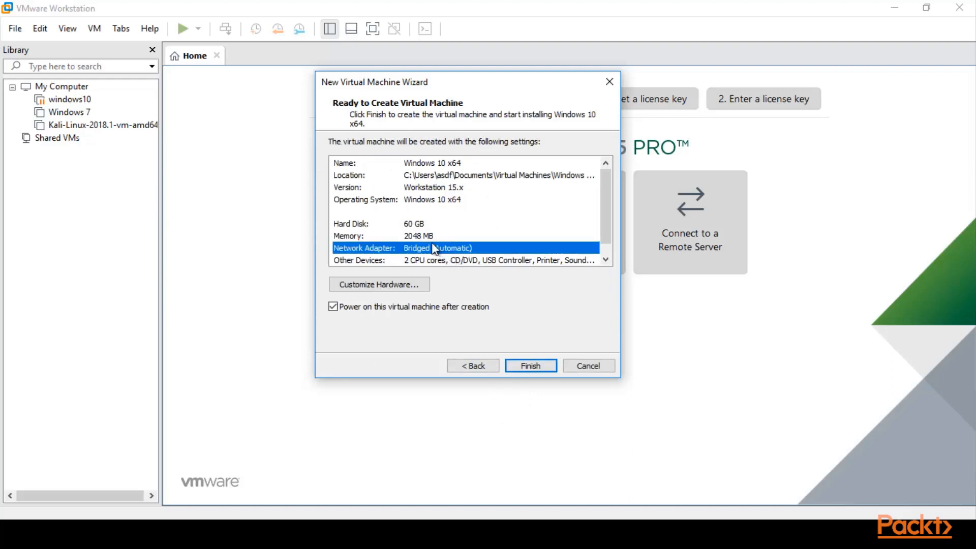
click(420, 236)
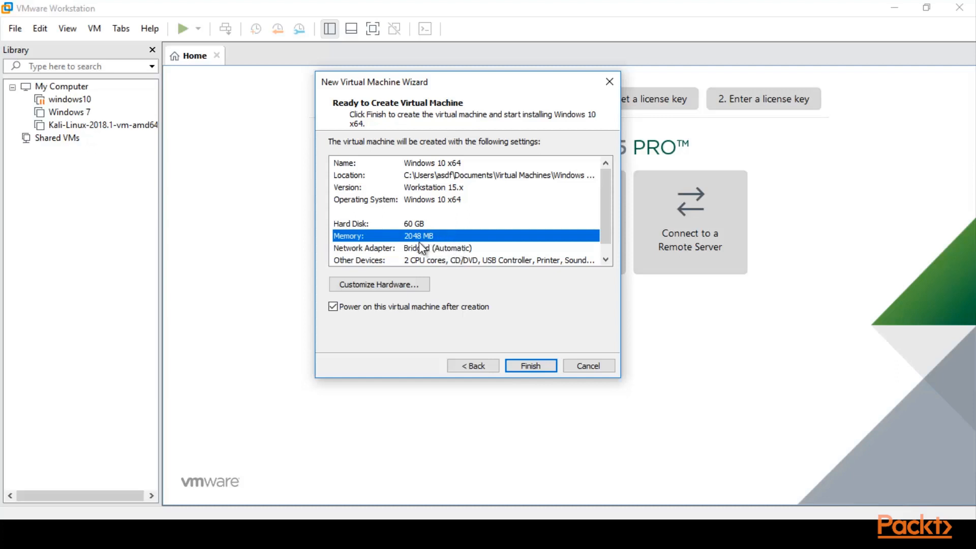
click(418, 226)
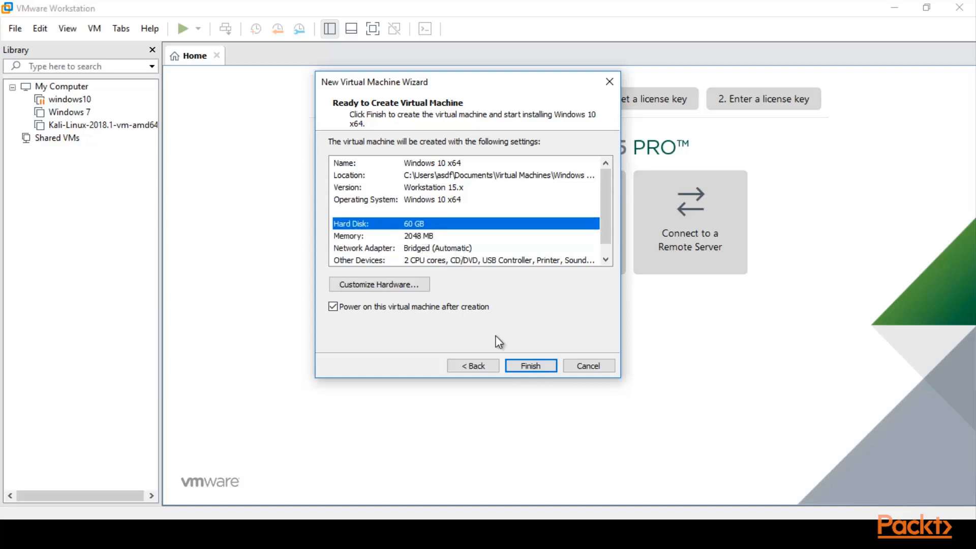
click(527, 366)
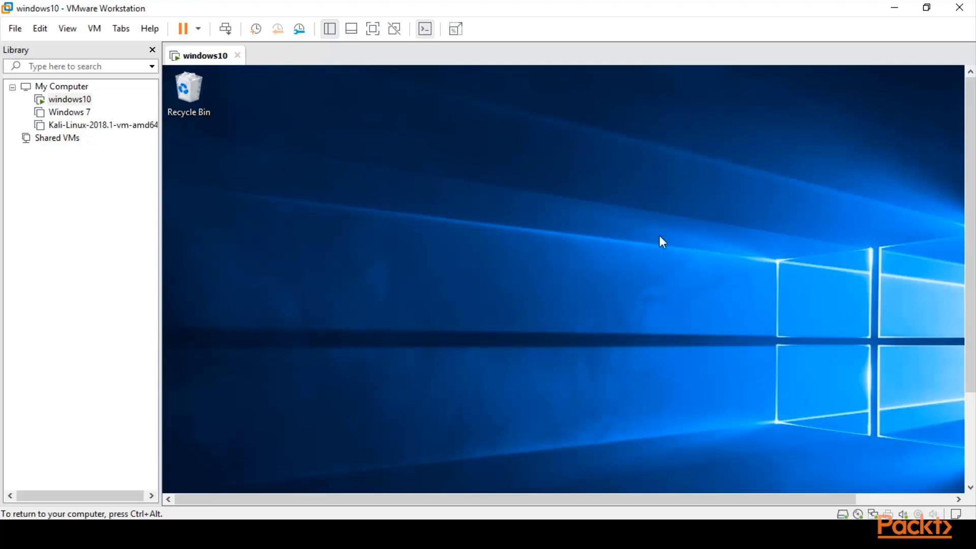
- Switch to File Explorer and open the Kali-Linux-2018.1-vm-amd64 virtual machine configuration file from the Kali-Linux folder in VMware Workstation
key(ctrl+alt)
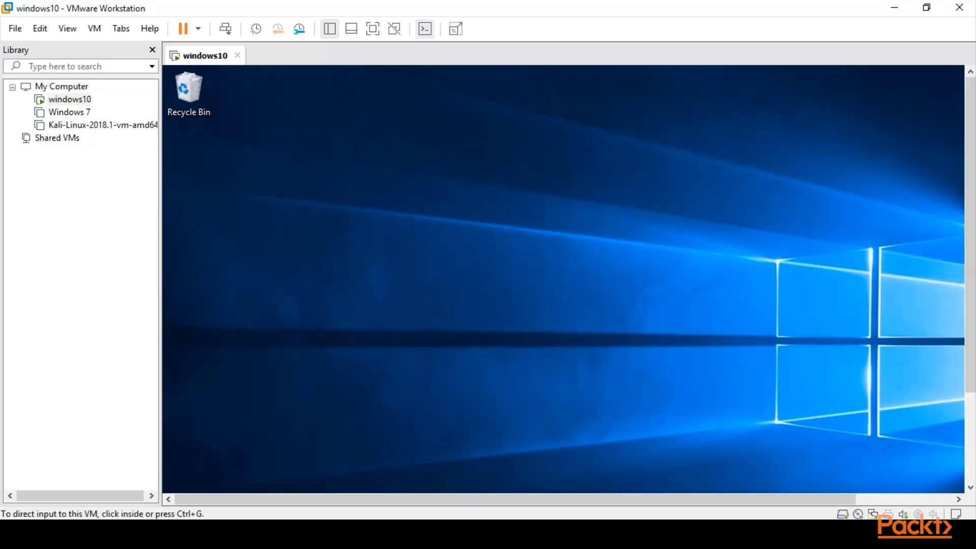
drag(448, 502, 398, 507)
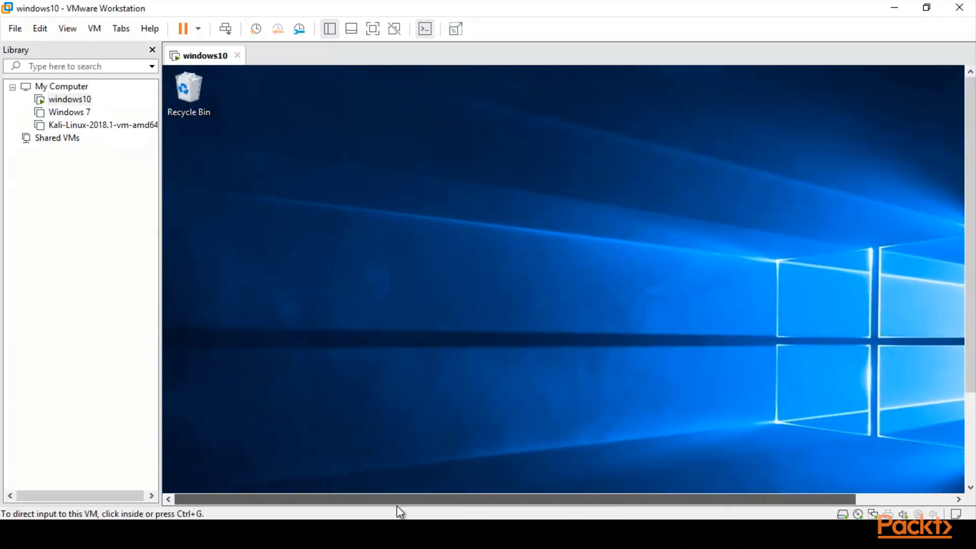
click(386, 468)
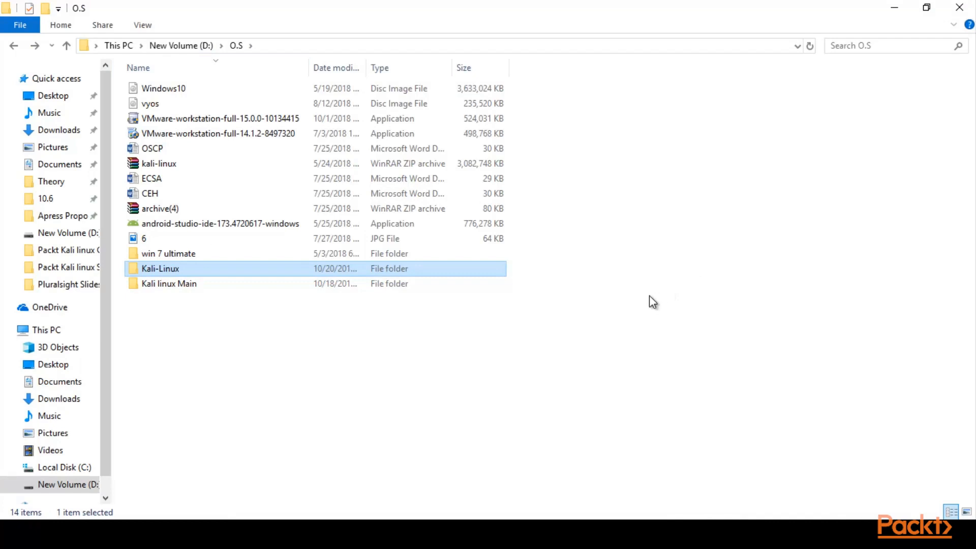
double_click(382, 270)
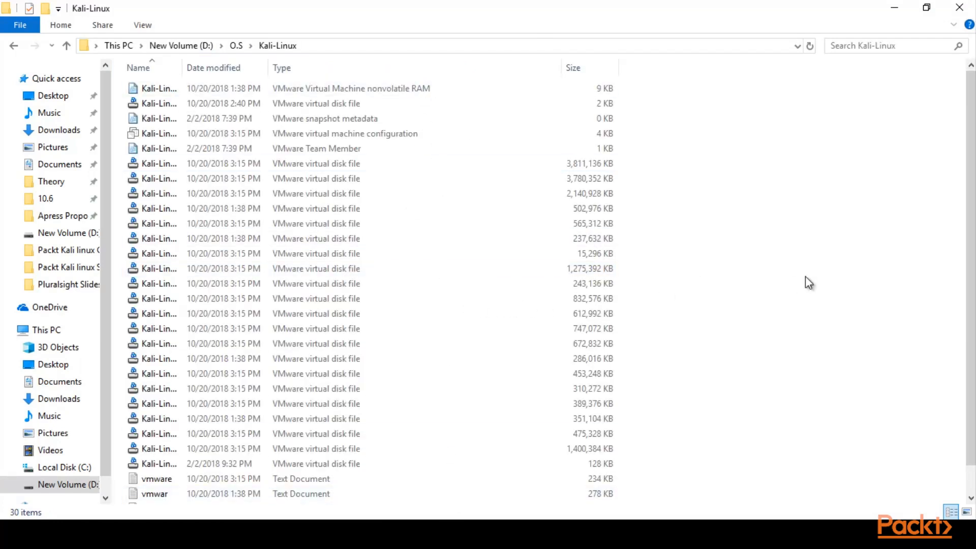
scroll(969, 207, down, 1)
scroll(970, 206, up, 1)
click(303, 136)
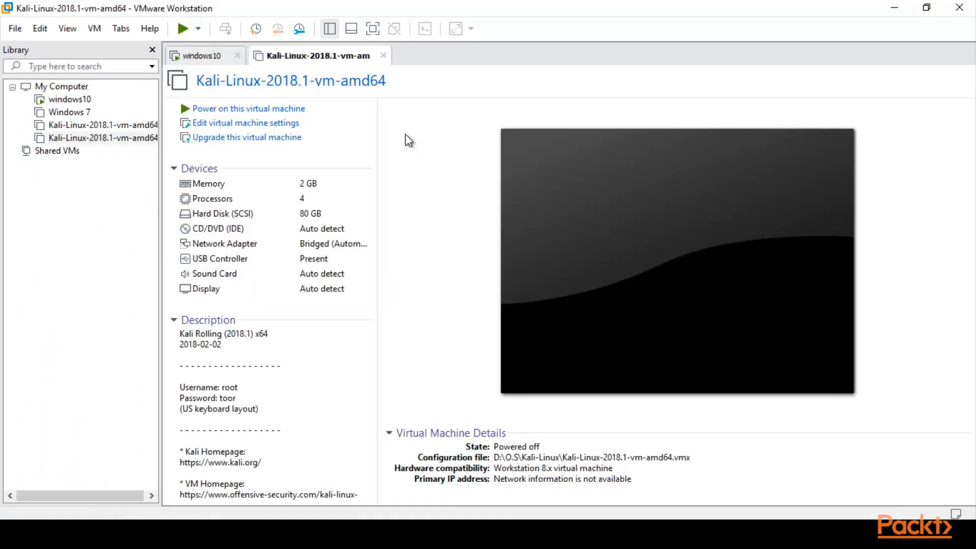
- Power on the Kali Linux virtual machine, identify it as copied, and boot it to the login screen
click(239, 110)
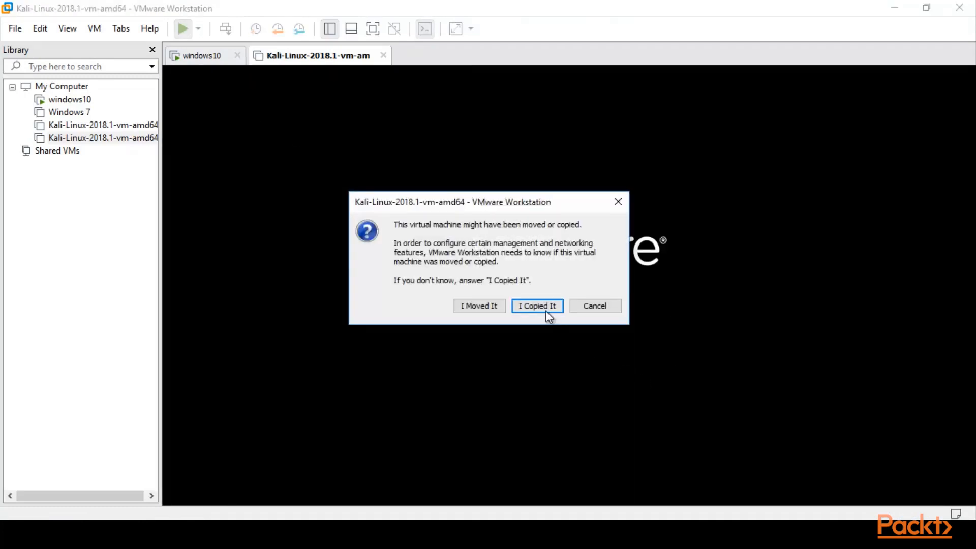
click(542, 305)
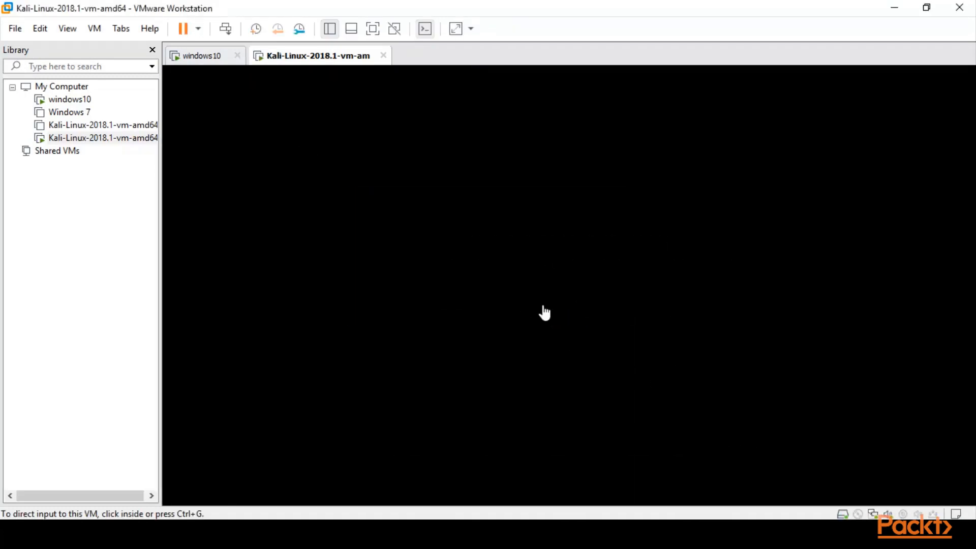
click(499, 309)
key(Return)
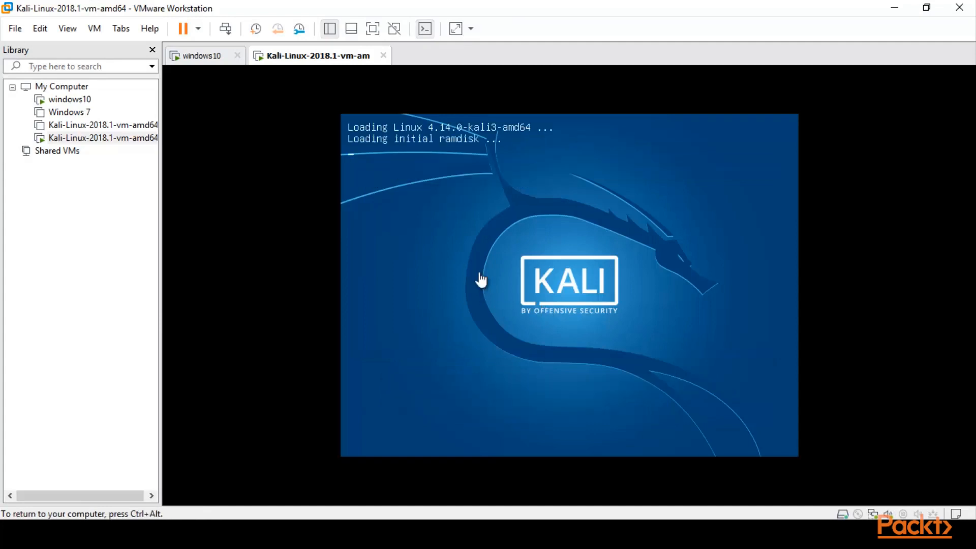
key(ctrl+alt)
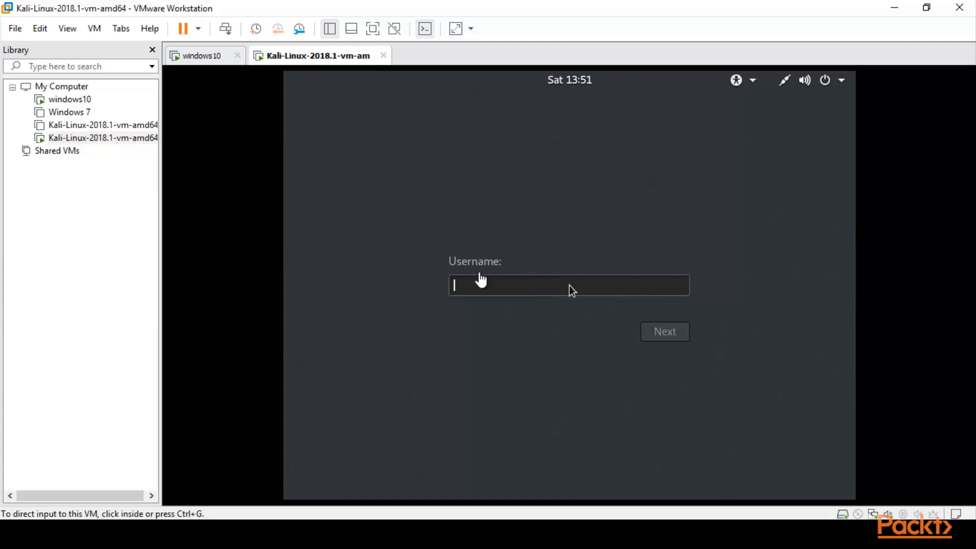
click(468, 203)
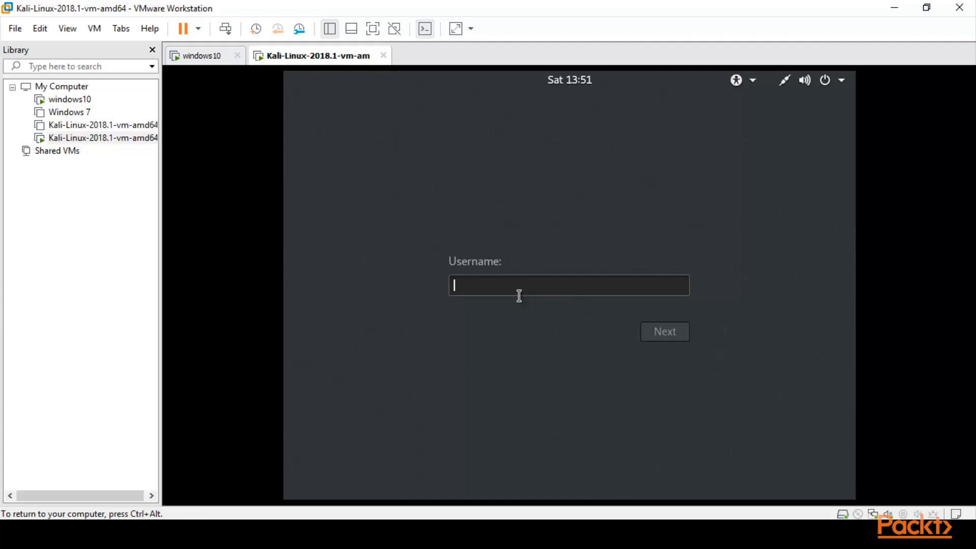
- Sign in to Kali Linux with the username root and the account password
text(root)
click(660, 334)
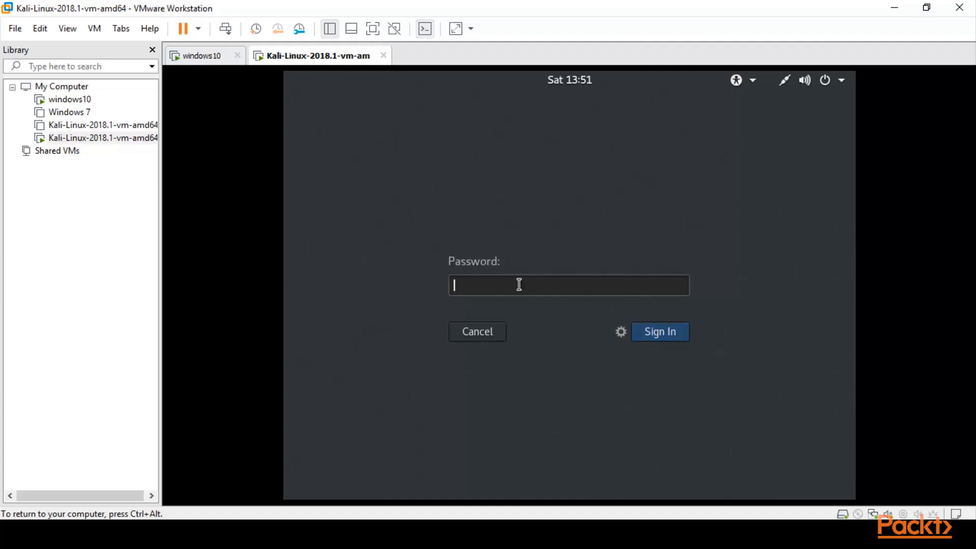
text(toor)
click(657, 338)
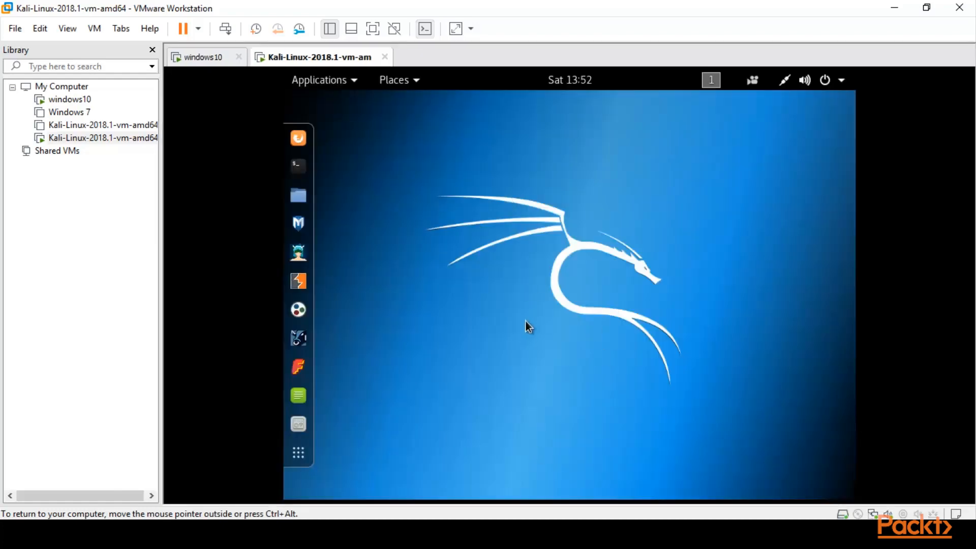
- View the running windows10 virtual machine, return to the Kali Linux one, and put it in full screen mode
click(210, 58)
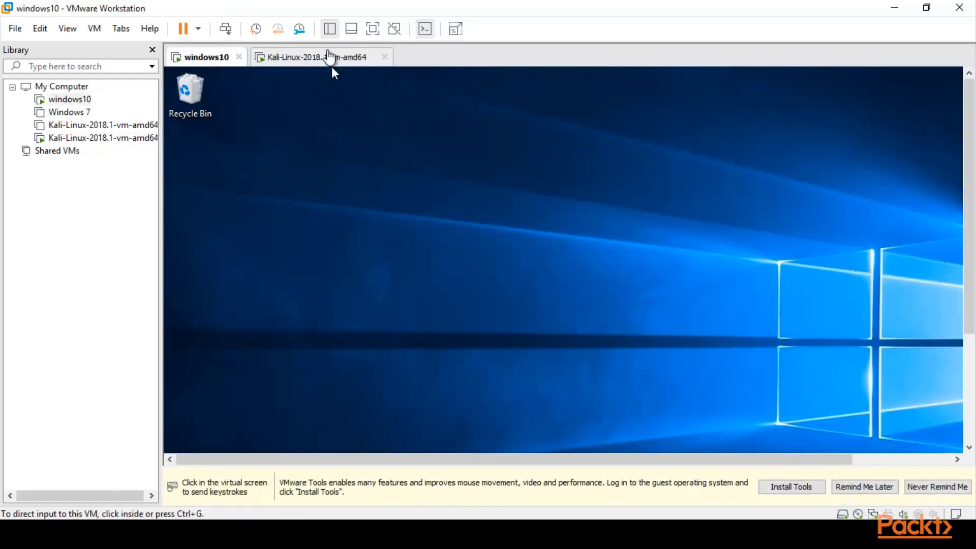
click(330, 61)
click(517, 159)
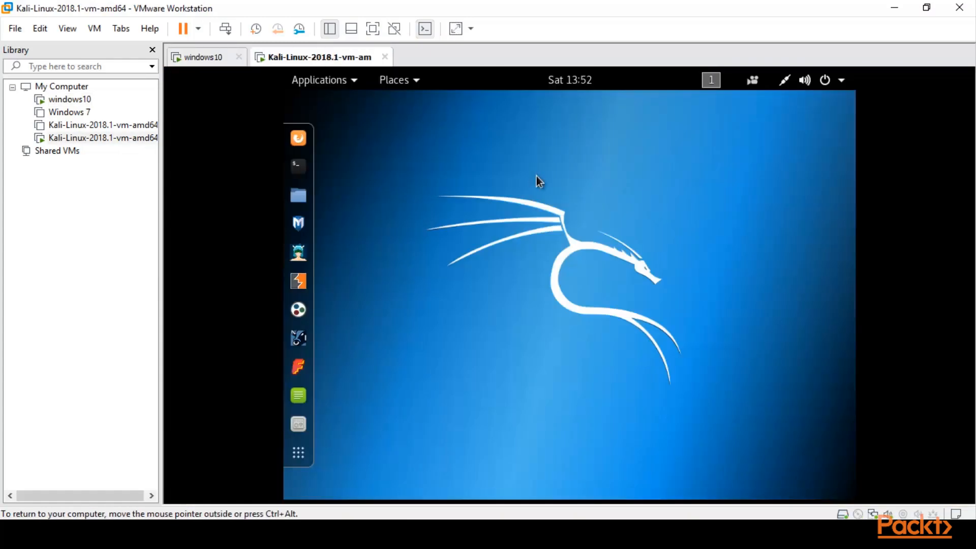
click(371, 29)
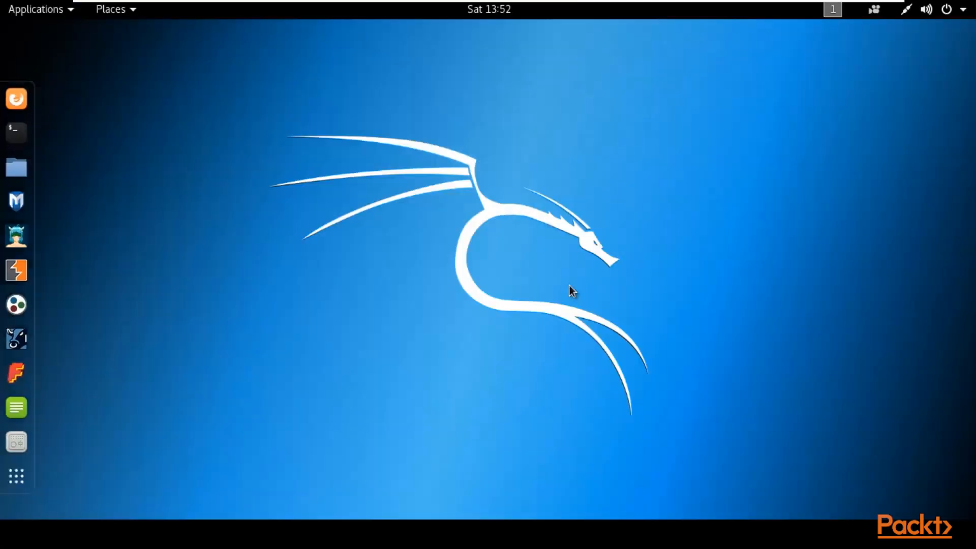
- While in full screen, switch to the windows10 virtual machine and back to Kali Linux
mouse_move(686, 2)
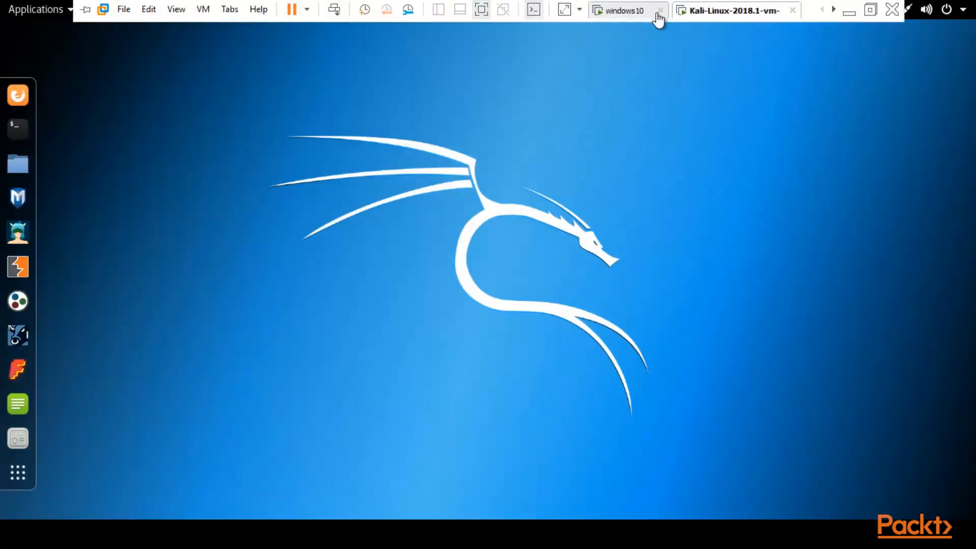
click(615, 11)
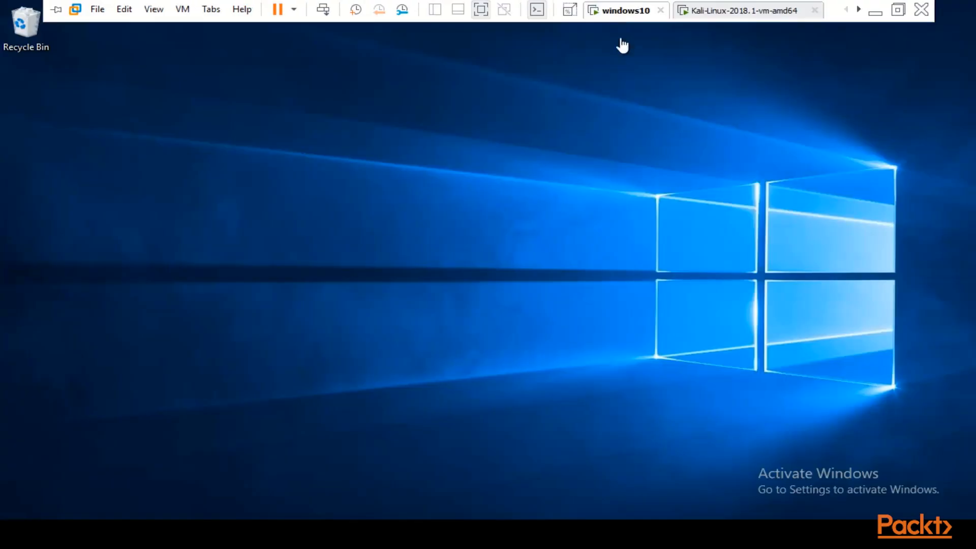
click(722, 15)
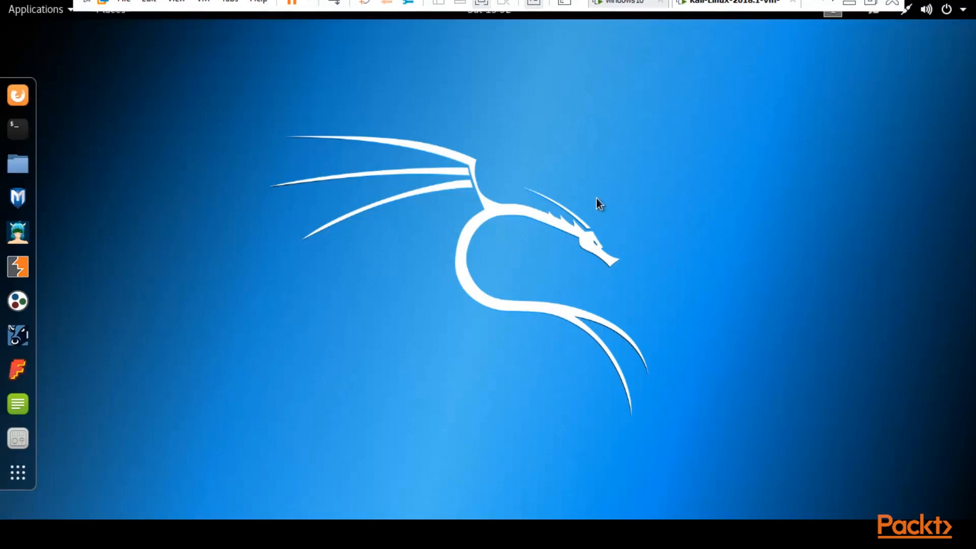